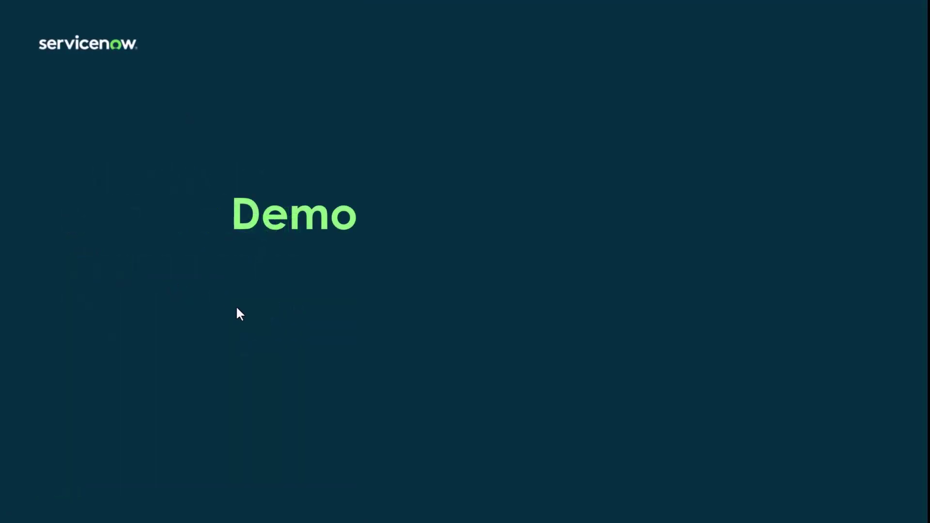
- Switch to the ServiceNow guided setup window and filter the All menu for Dynatrace
key(alt+Tab)
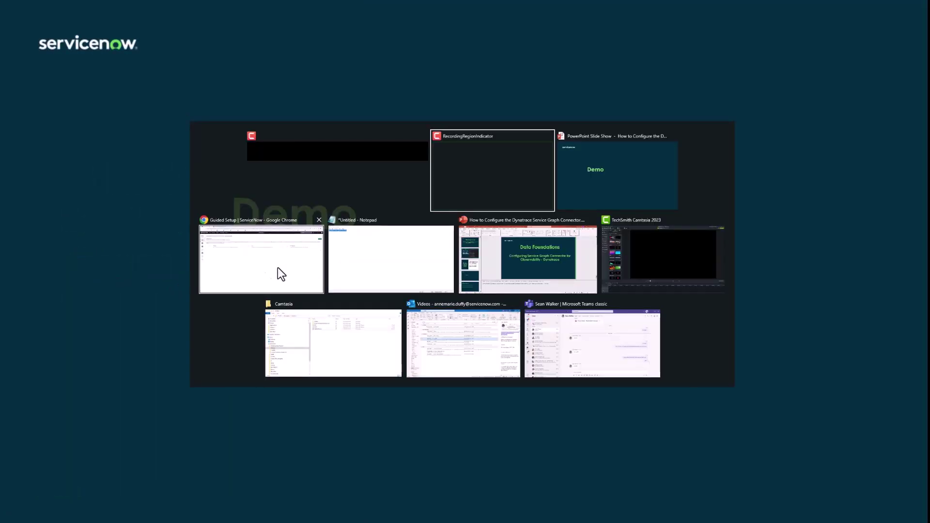
click(278, 267)
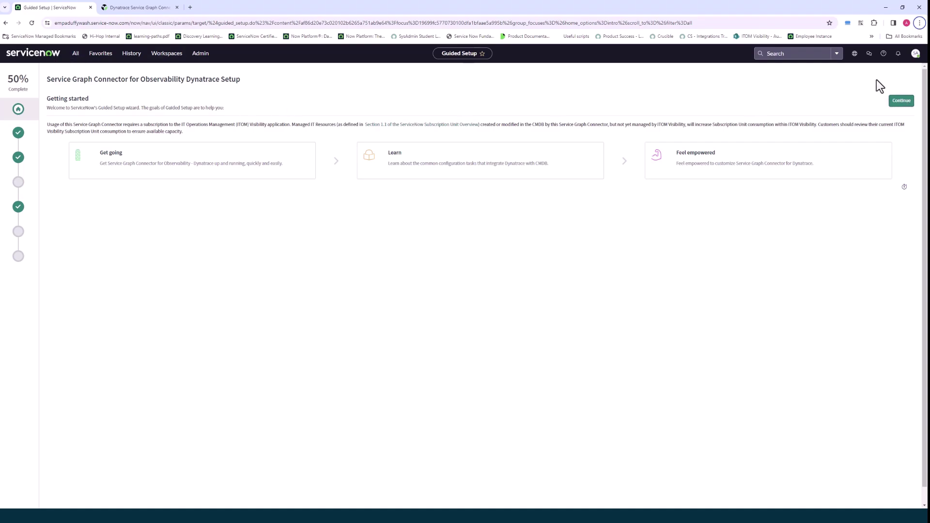
click(75, 55)
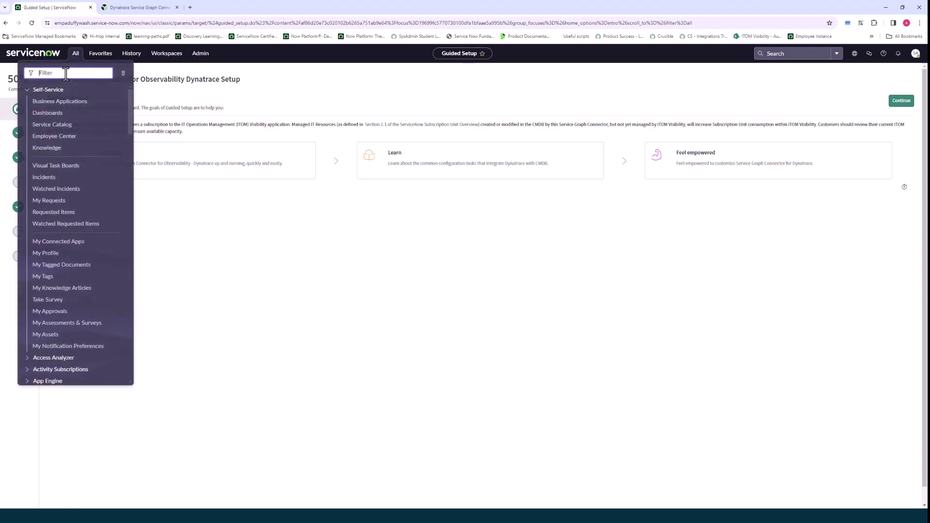
text(Dyntrace)
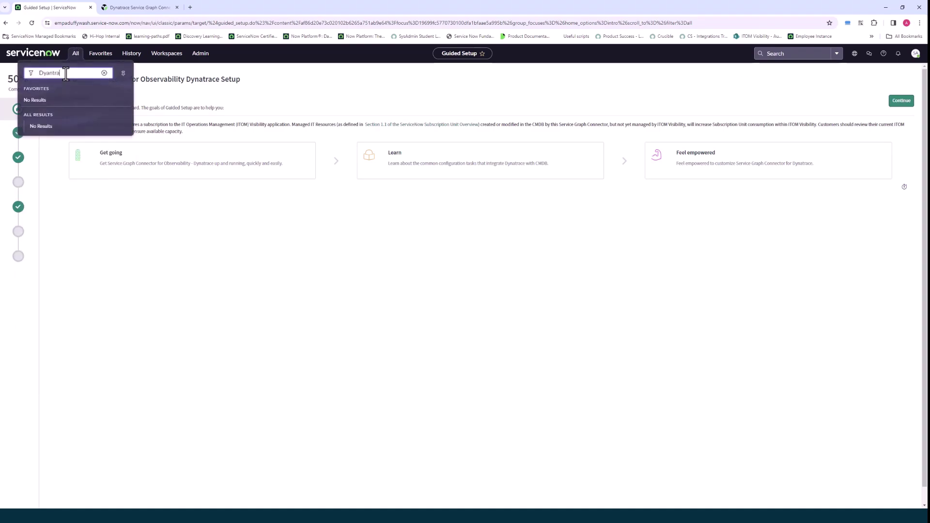
key(BackSpace)
key(BackSpace)
key(BackSpace)
key(BackSpace)
key(BackSpace)
key(BackSpace)
text(natrace)
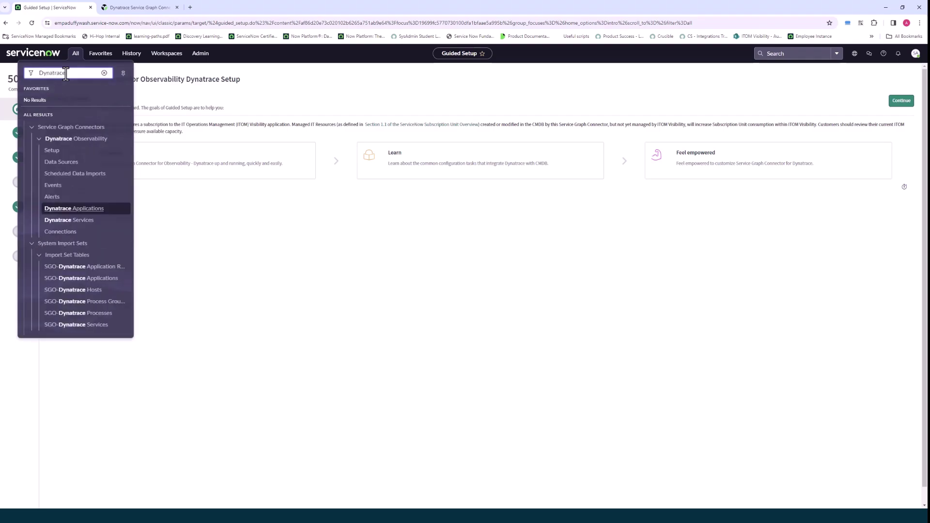
click(54, 153)
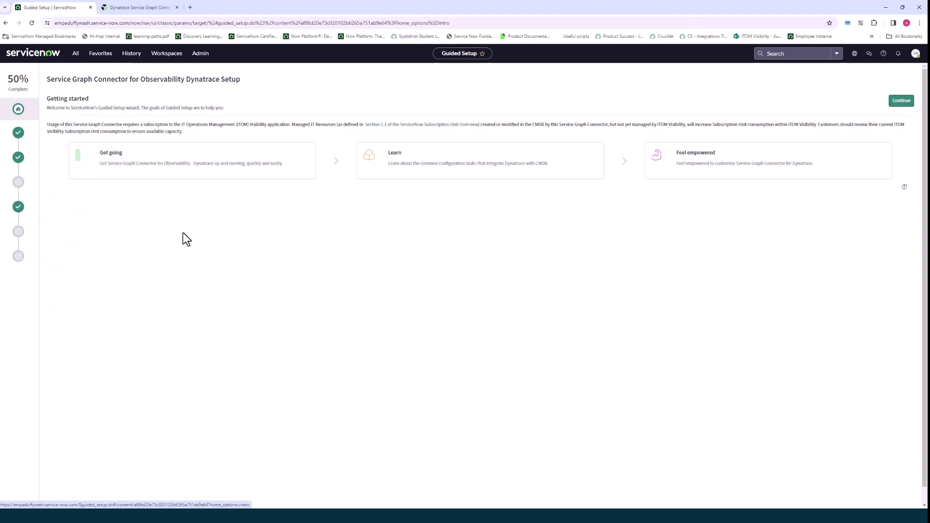
- Continue from Getting started to the Dynatrace guided setup dashboard of step cards
click(901, 100)
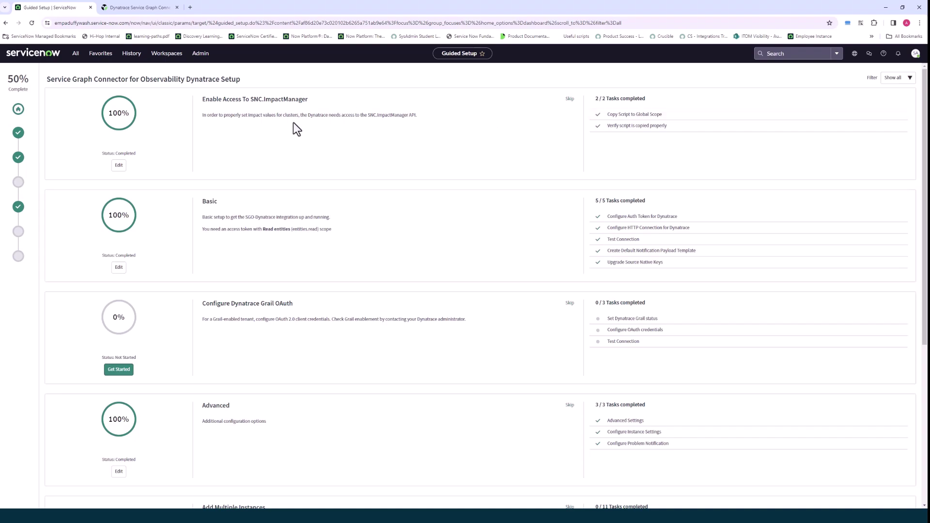
- Open the Basic step and select the Dynatrace Connection HTTP(s) Host value
click(118, 268)
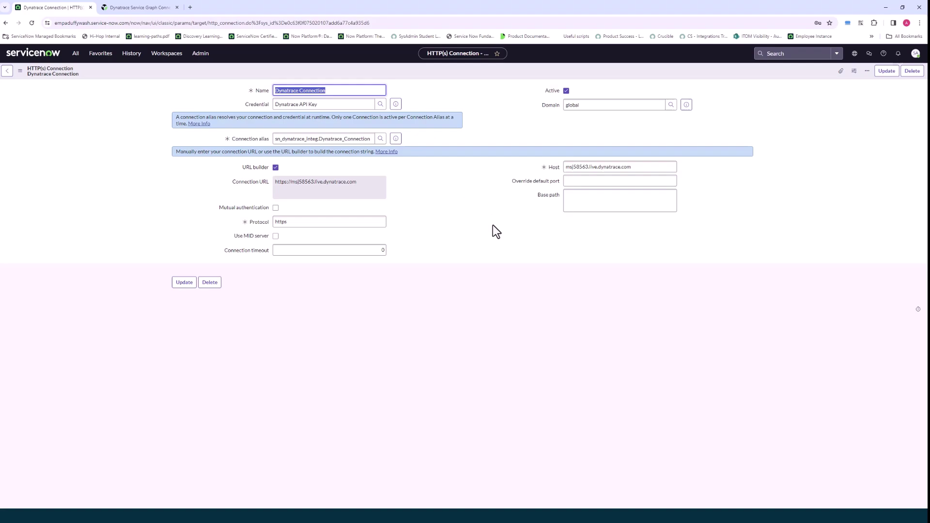
drag(634, 167, 566, 167)
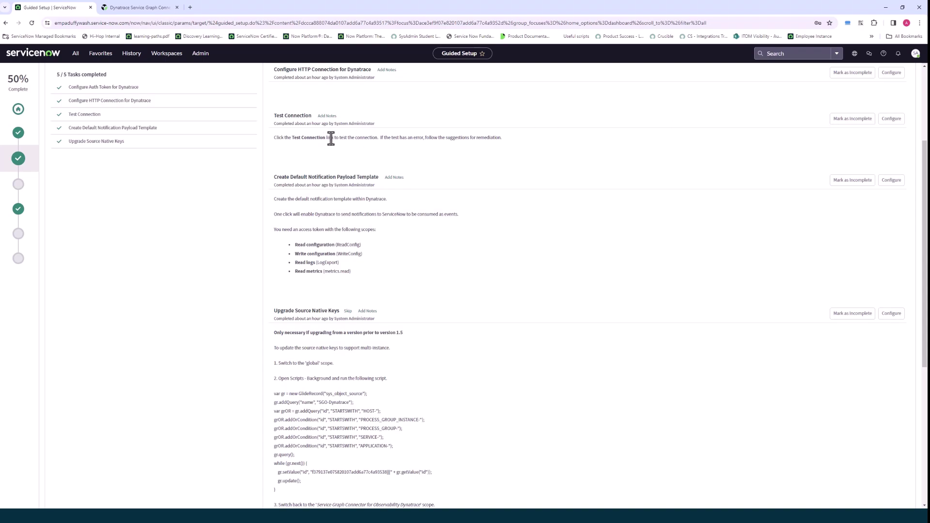
- Highlight the notification payload template heading and its four required token scopes, then scroll down
drag(272, 176, 386, 180)
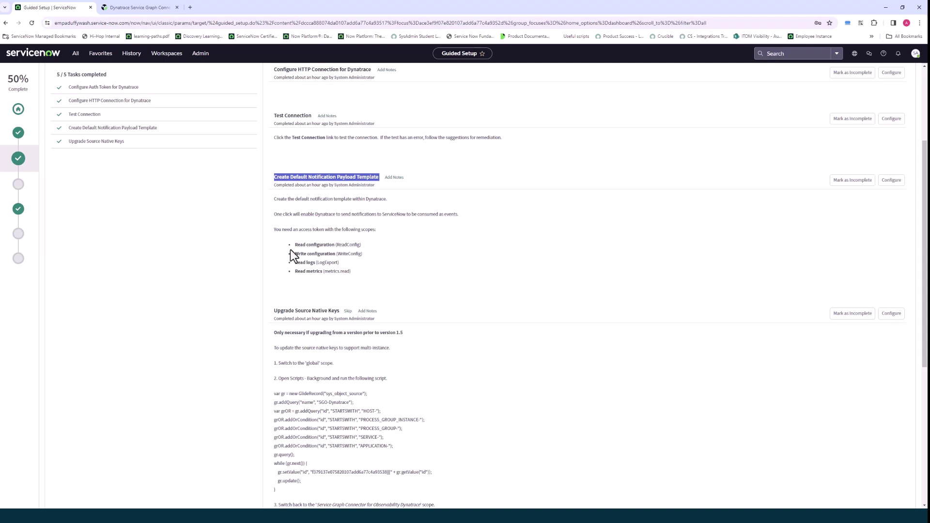
drag(295, 246, 357, 271)
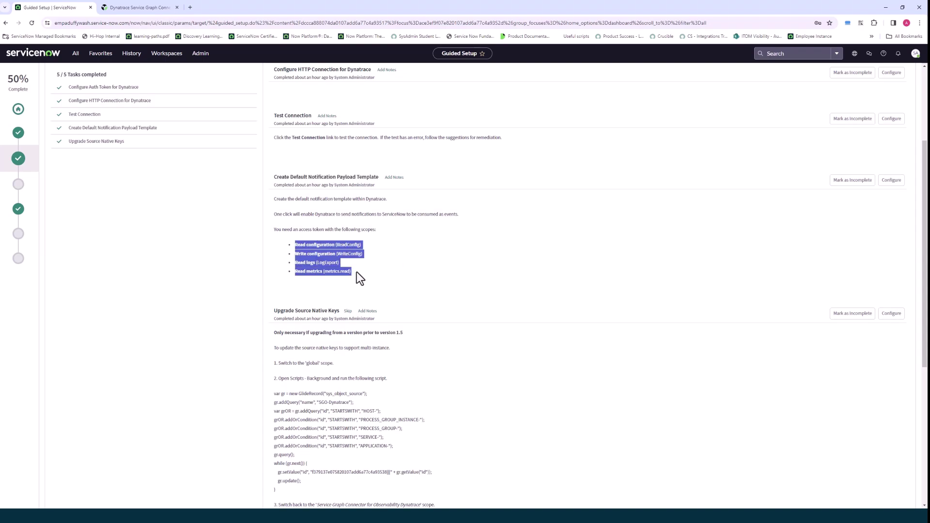
click(301, 246)
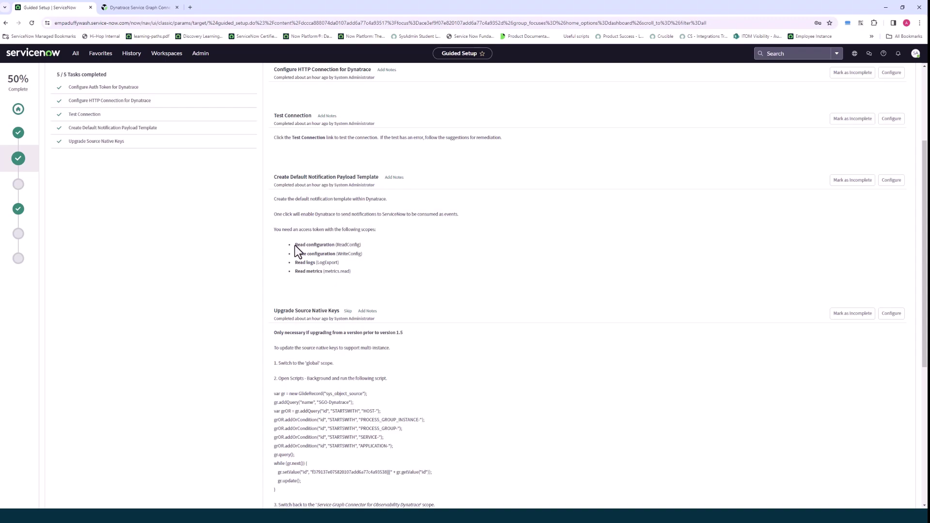
drag(294, 245, 342, 282)
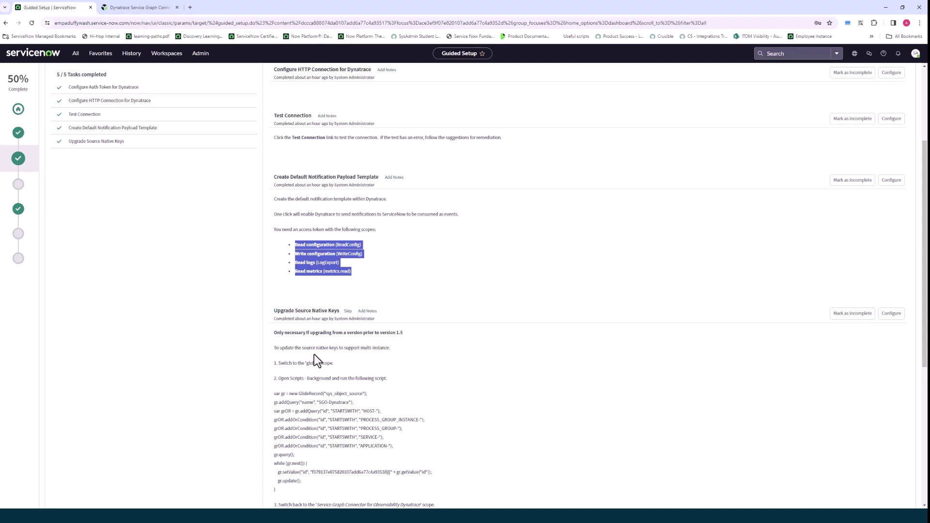
scroll(374, 353, down, 1)
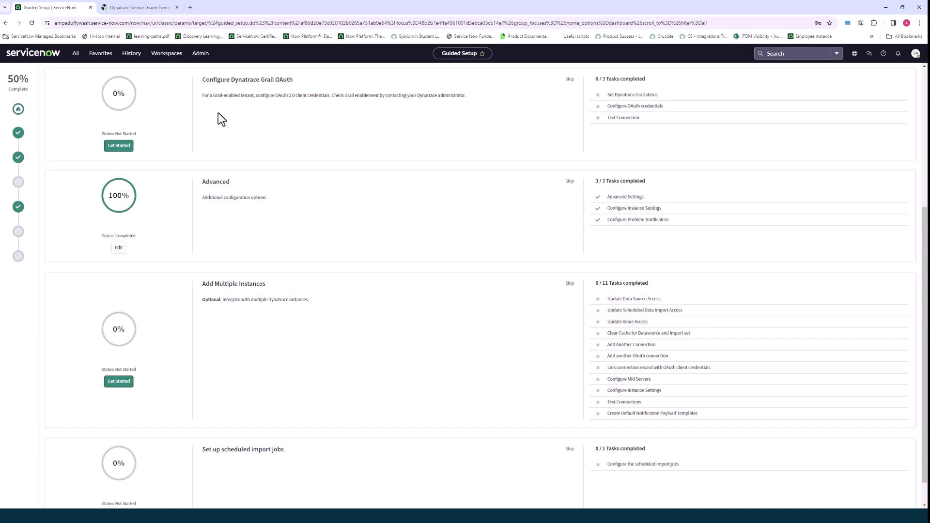
- Open the Advanced step and review its Advanced Settings properties without saving changes
click(119, 247)
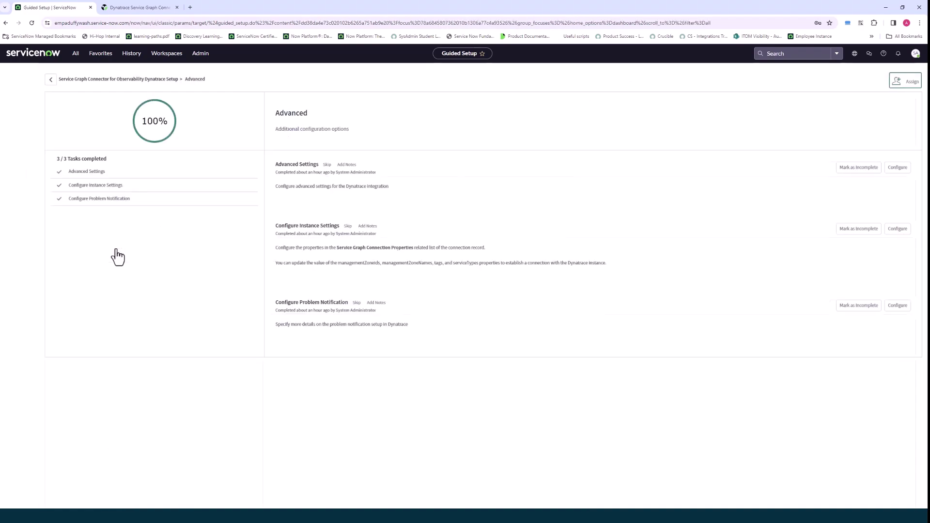
click(891, 167)
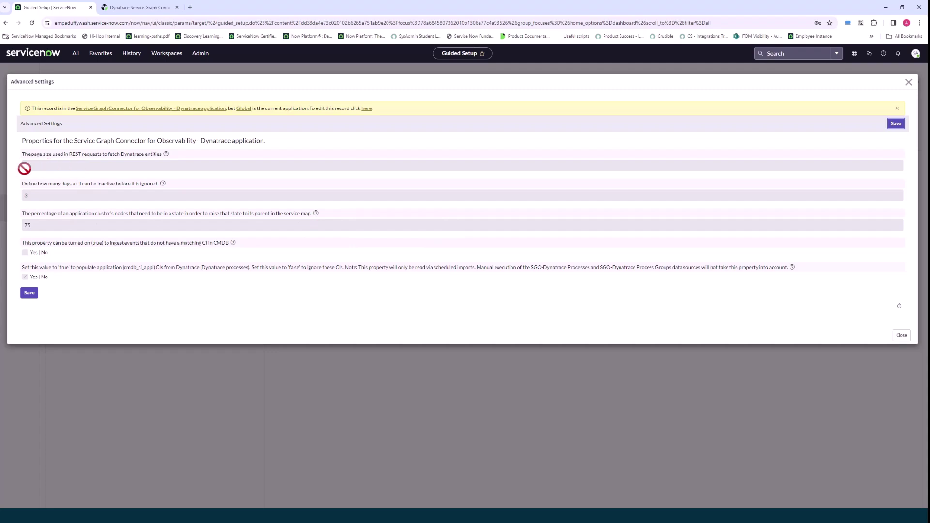
click(908, 83)
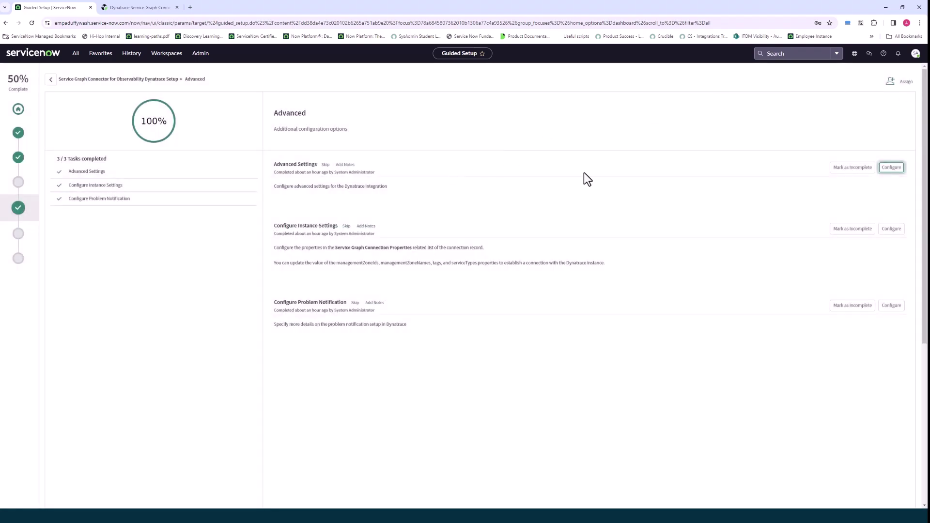
- Inspect the serviceTypes property, highlighting WEB_REQUEST_SERVICE in its value, then return to Dynatrace Connection
click(892, 229)
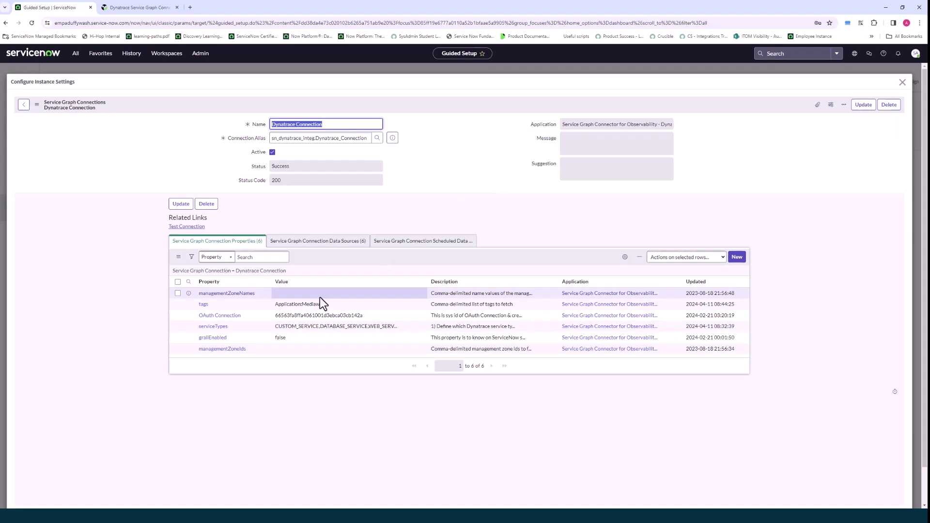
click(212, 326)
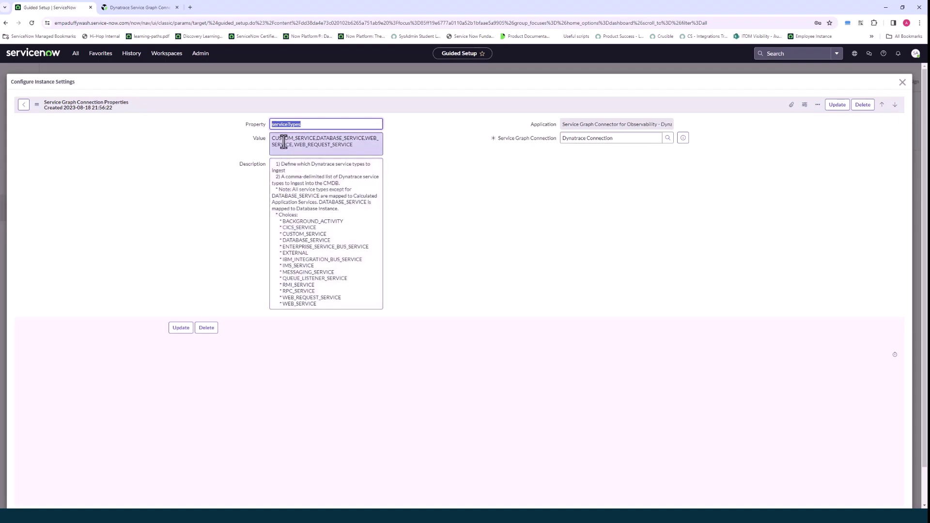
drag(272, 138, 357, 146)
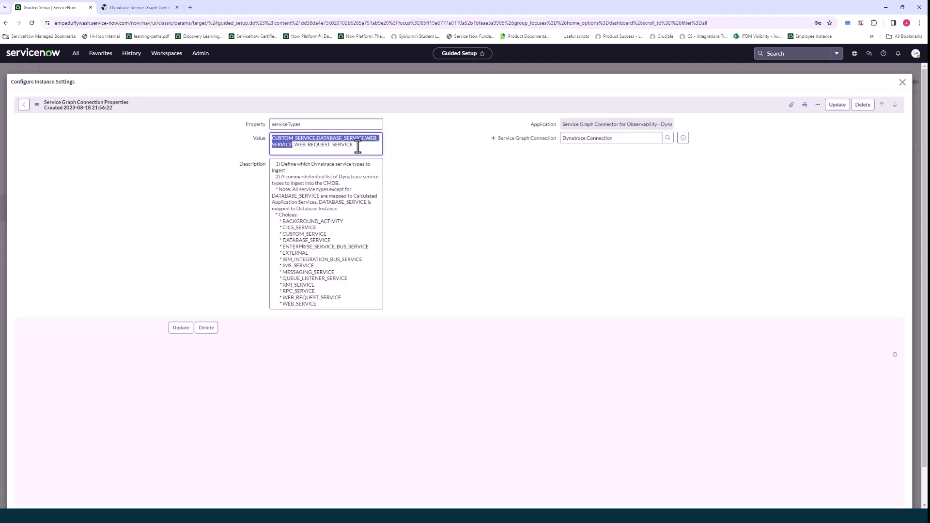
double_click(297, 145)
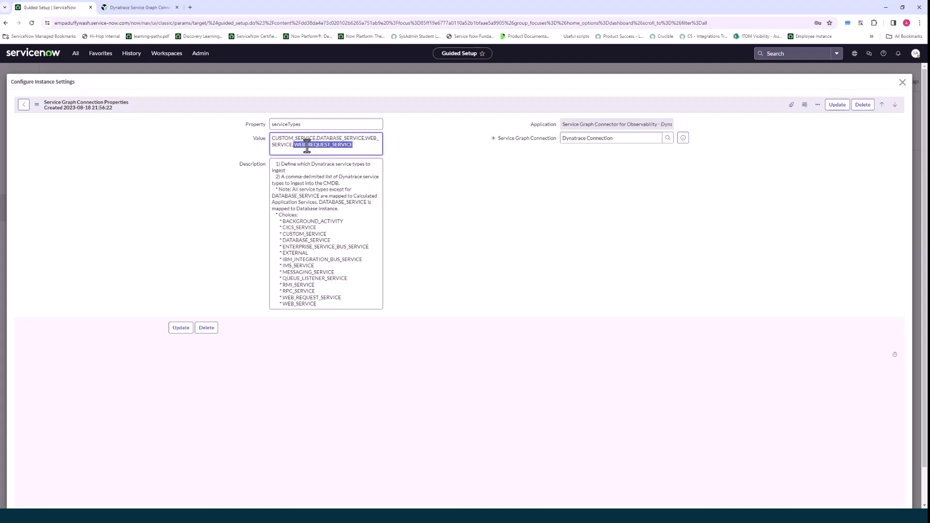
click(307, 145)
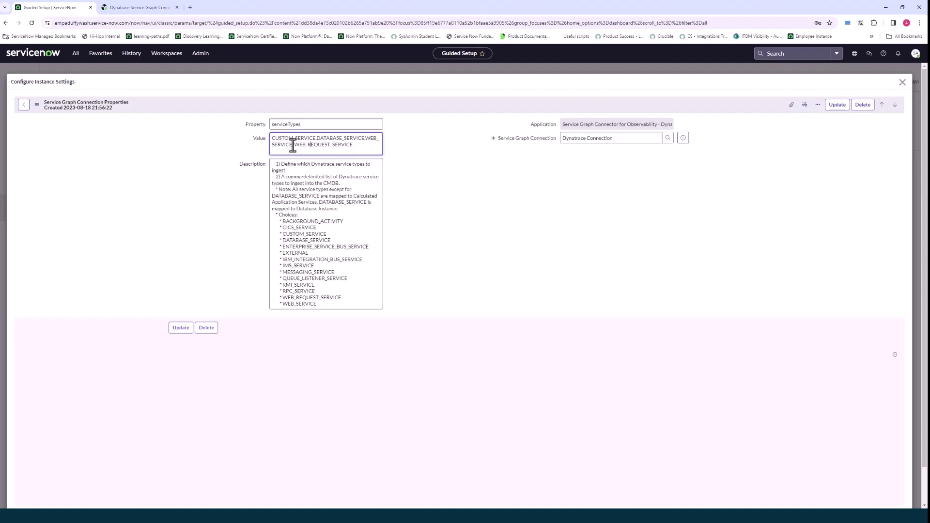
drag(292, 146, 356, 145)
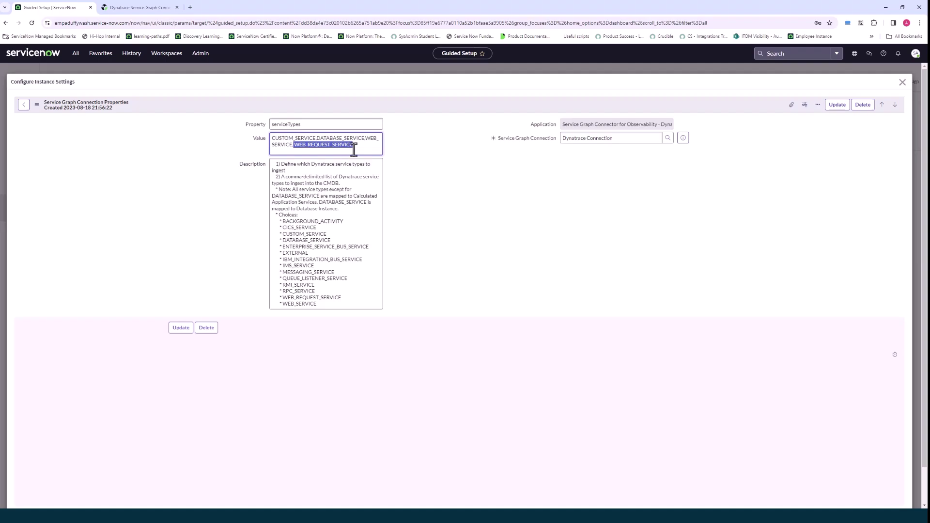
click(329, 145)
drag(294, 144, 352, 147)
drag(352, 146, 354, 146)
click(24, 105)
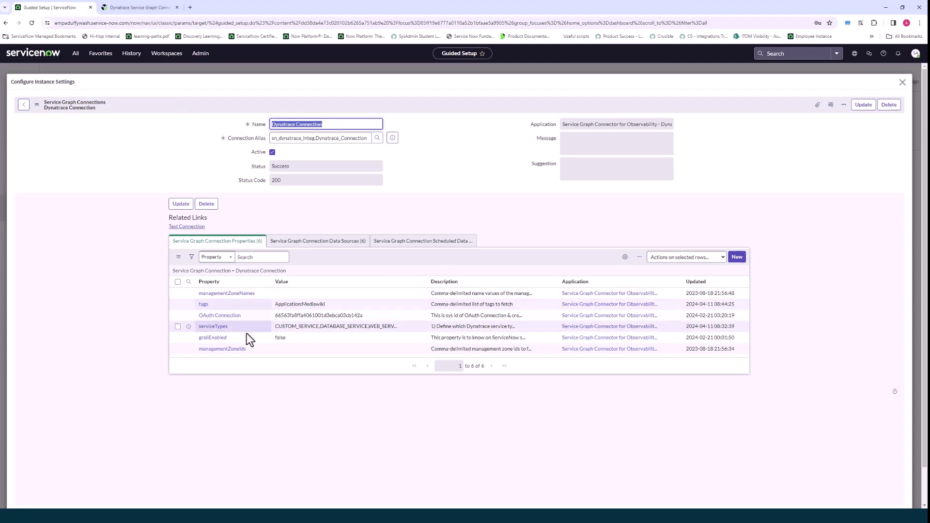
- Open the tags property and select its Application:Mediawiki value
click(204, 306)
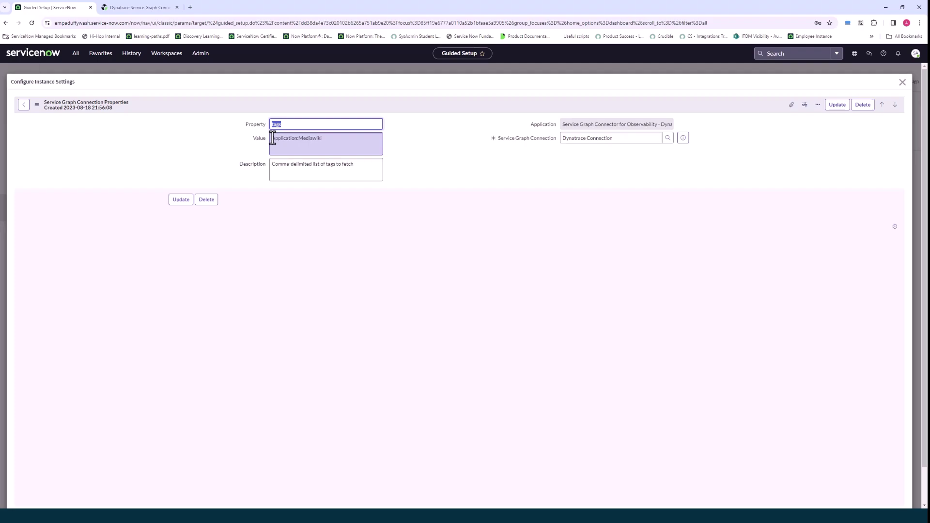
drag(273, 139, 336, 144)
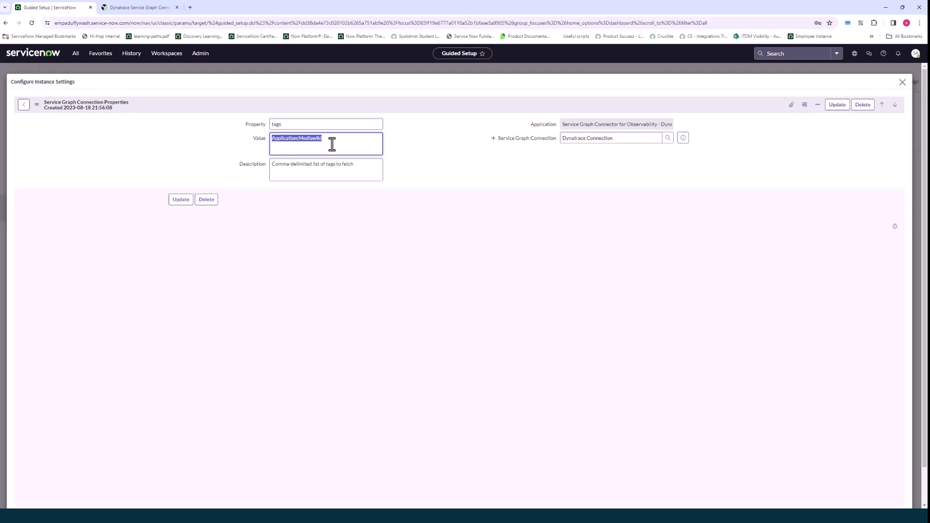
- Close instance settings and open Configure Problem Notification showing the default payload template
click(902, 83)
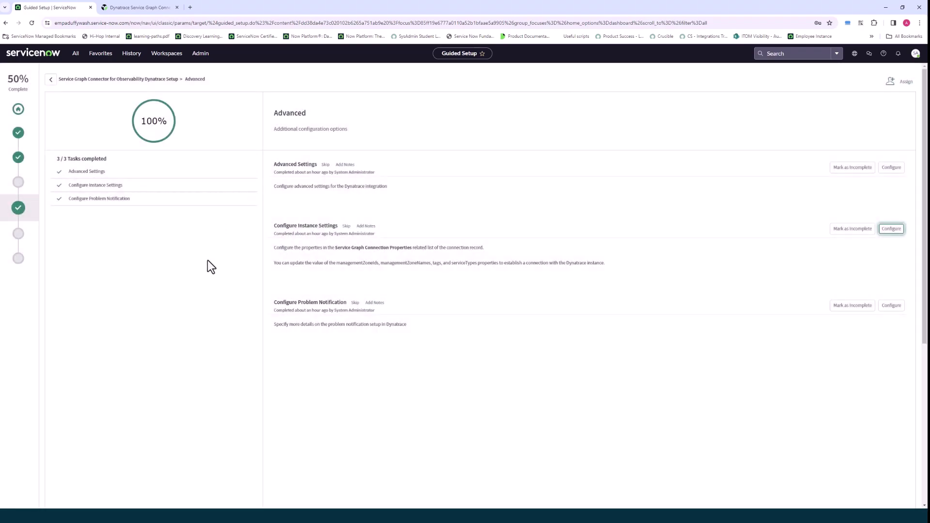
click(892, 306)
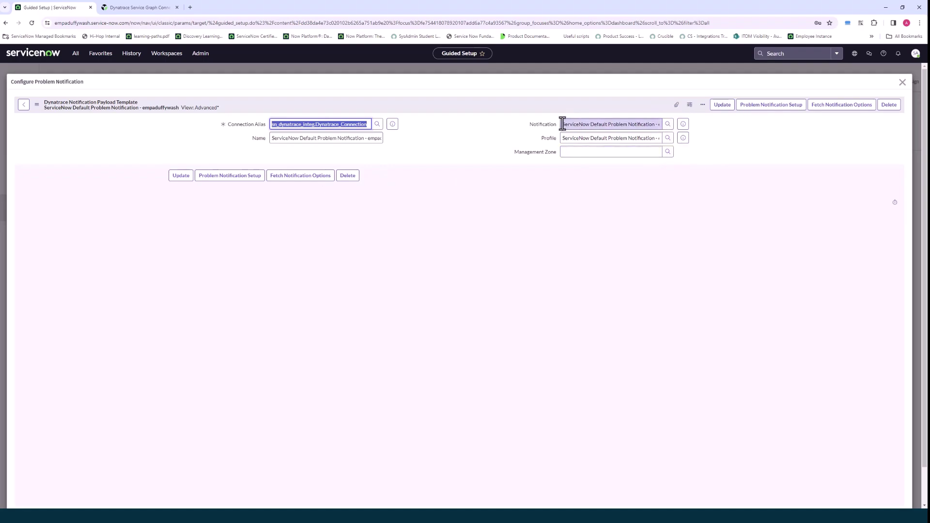
- Close the problem notification dialog and return to the guided setup overview
click(902, 82)
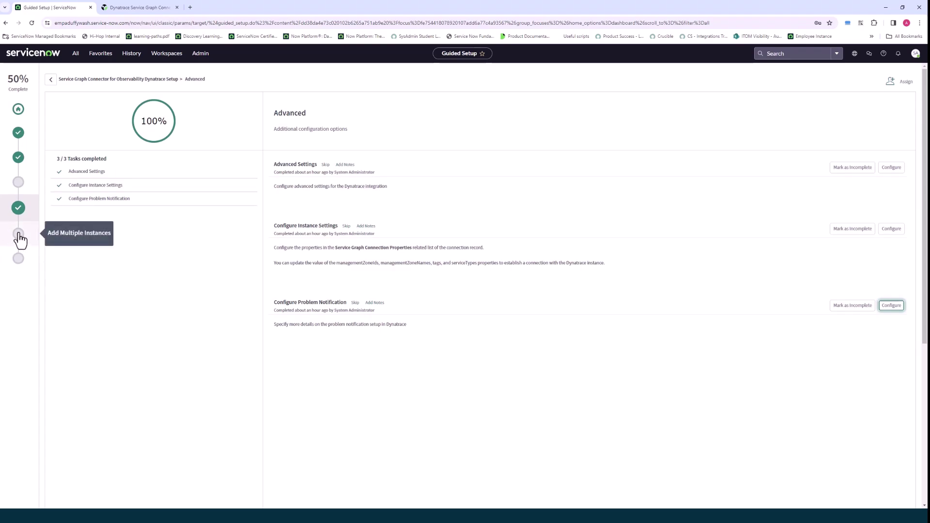
click(18, 233)
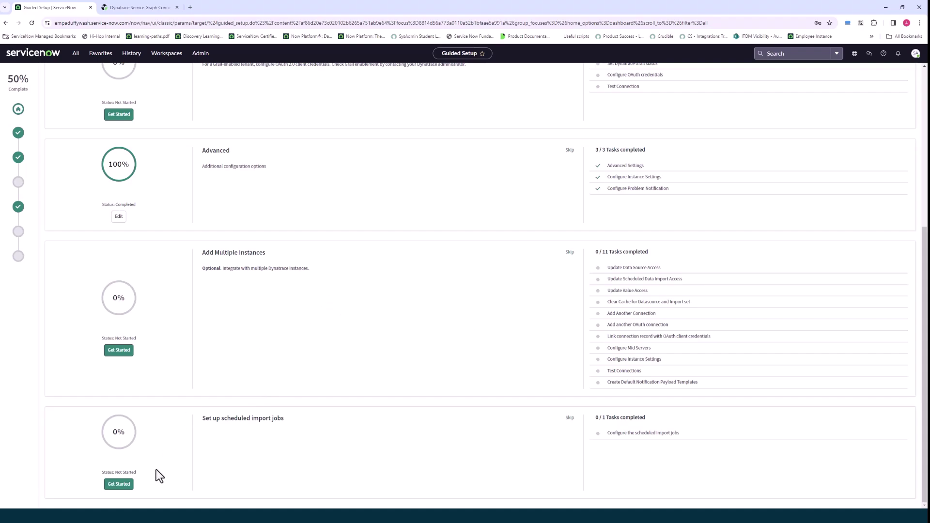
- Start Set up scheduled import jobs and close its empty Scheduled Data Imports list
click(119, 484)
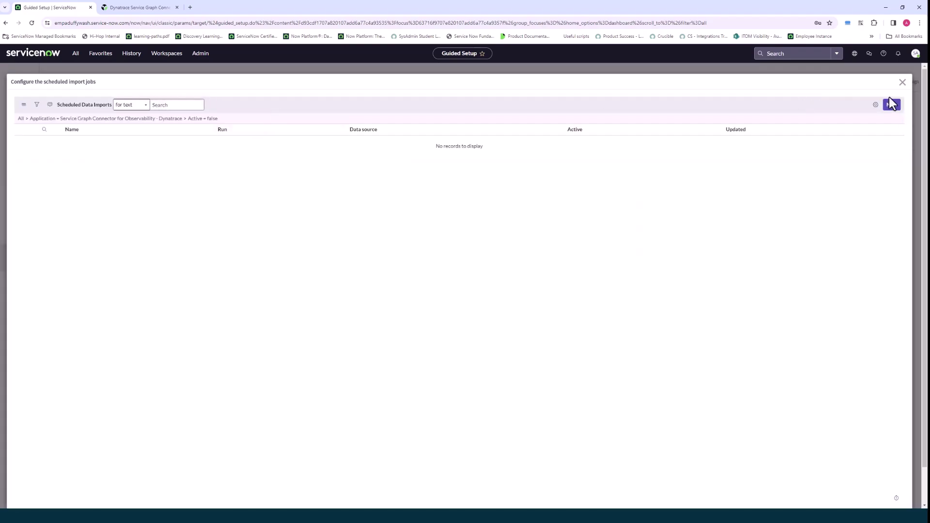
click(901, 82)
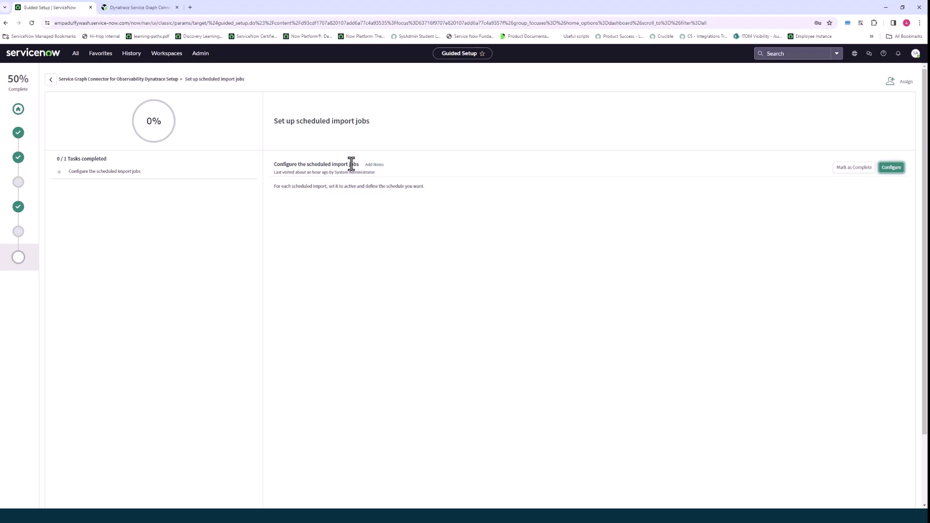
- Filter the navigator for 'Concurrent', open Concurrent Import Sets, and expand CISET0010001 to show its SGO-Dynatrace import sets
click(81, 59)
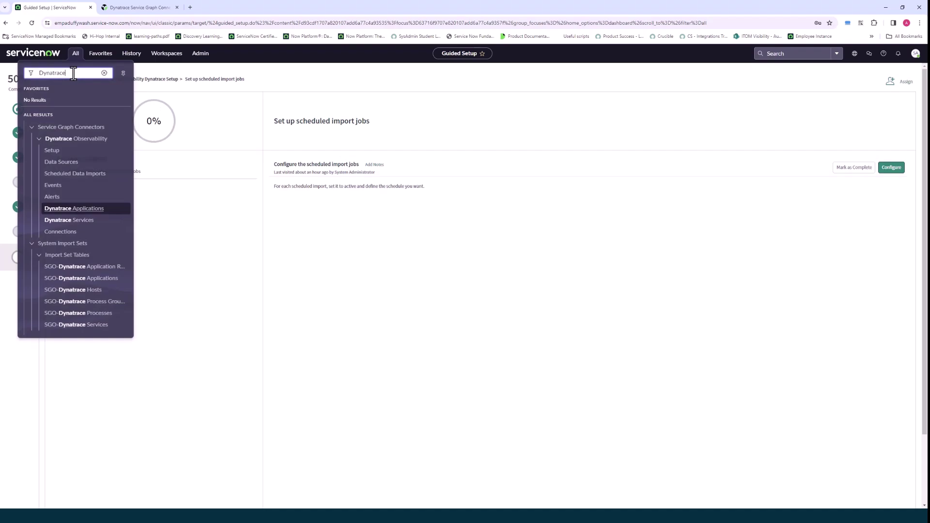
text(Dy)
key(BackSpace)
key(BackSpace)
key(BackSpace)
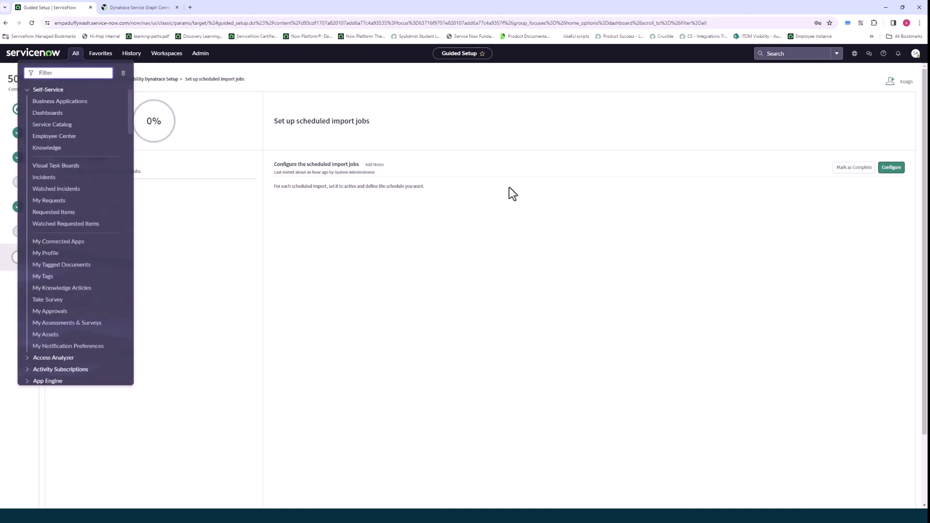
text(Concurrent)
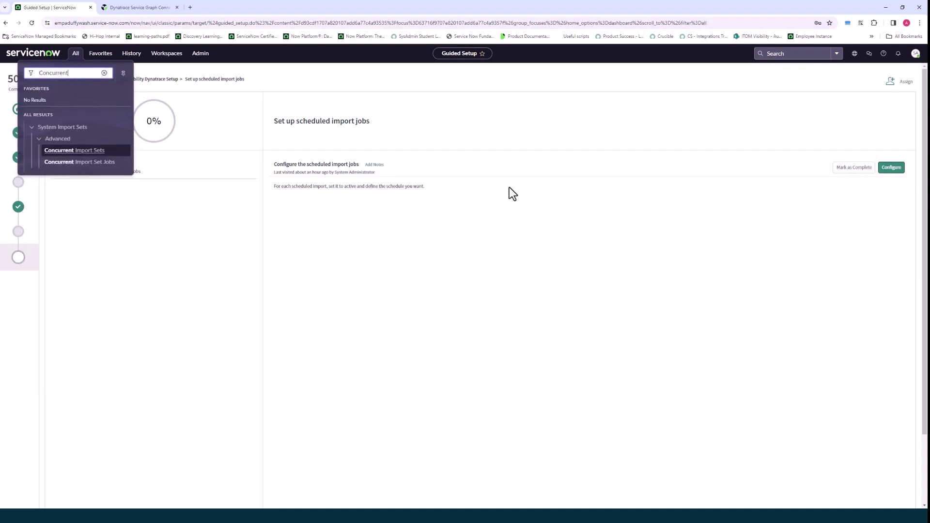
click(76, 152)
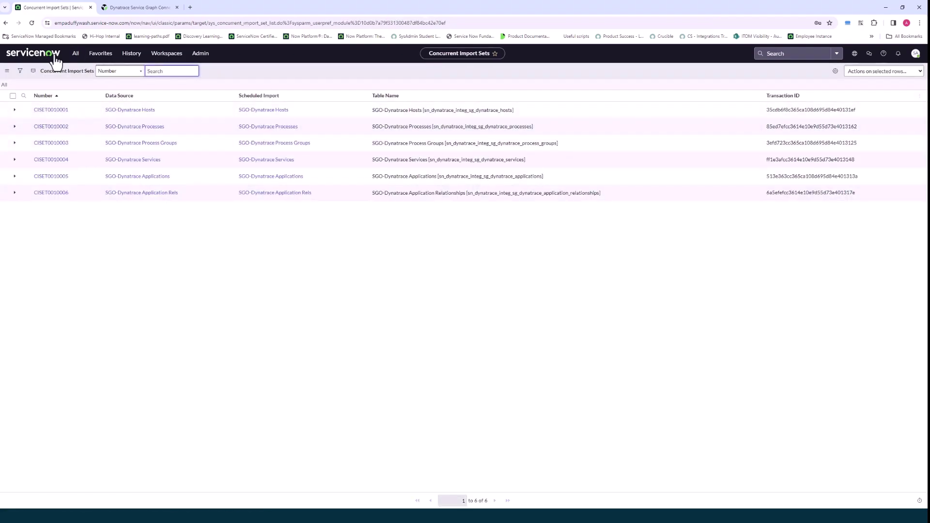
click(15, 110)
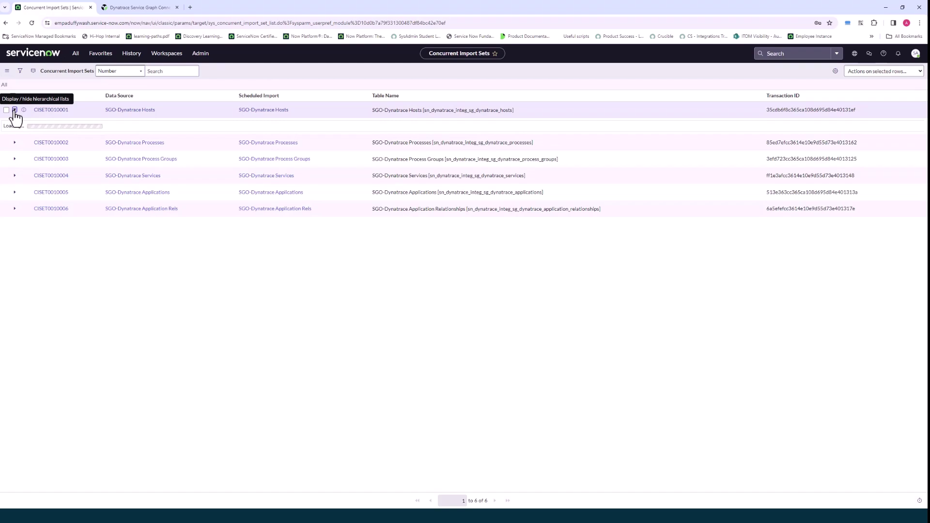